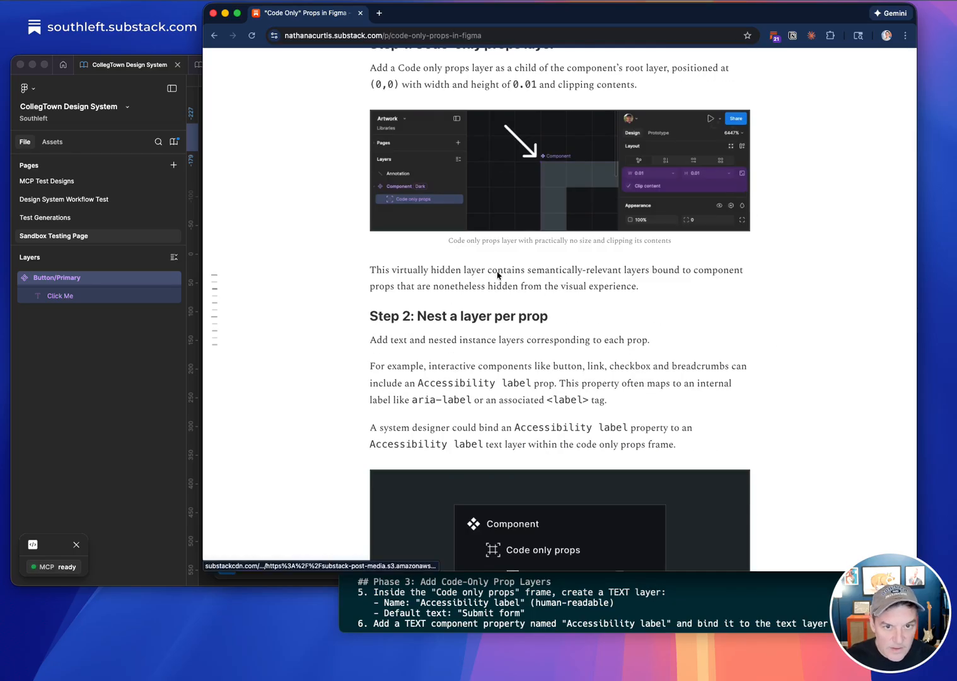
Step: Read the article's Step 2 on nesting a layer per prop, and view the Button/Primary component in Figma
{"action": "scroll", "coordinate": [780, 362], "scroll_direction": "down", "scroll_amount": 3}
{"action": "scroll", "coordinate": [780, 368], "scroll_direction": "down", "scroll_amount": 2}
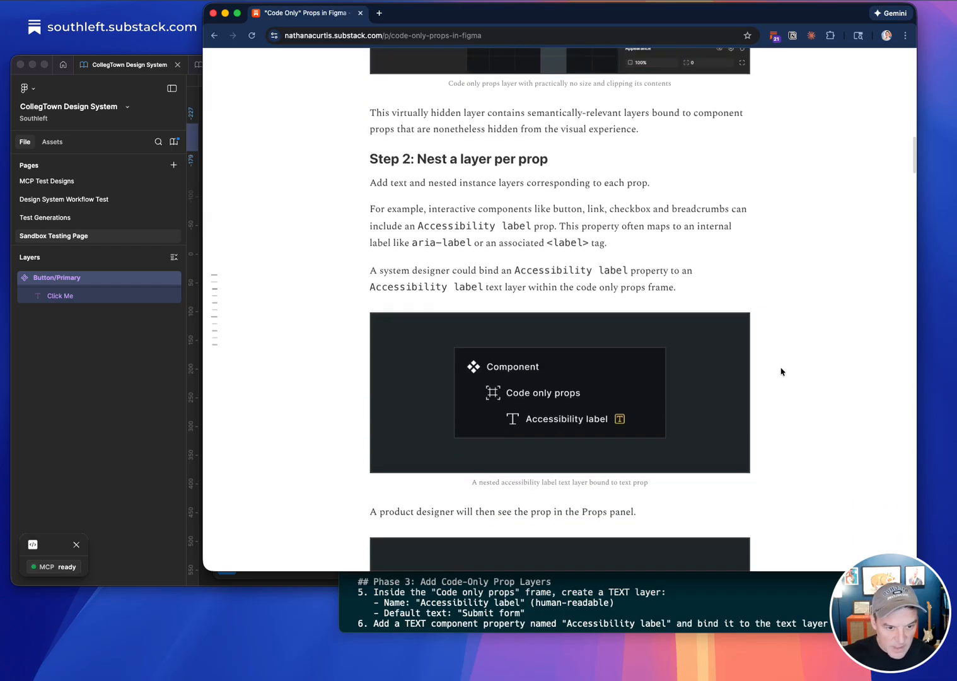
{"action": "scroll", "coordinate": [780, 371], "scroll_direction": "down", "scroll_amount": 1}
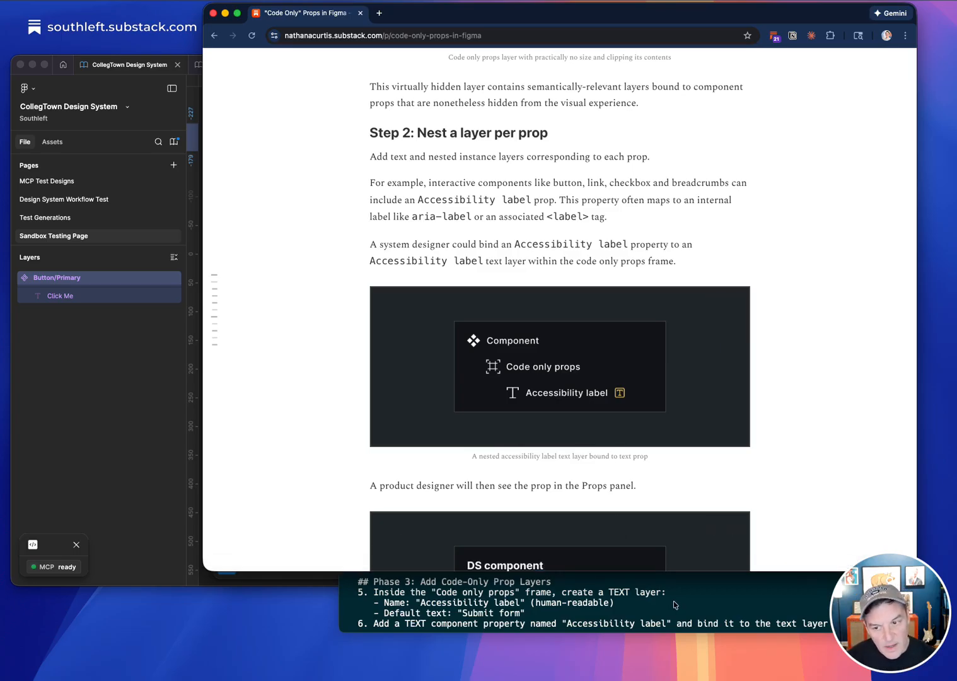
{"action": "left_click", "coordinate": [98, 434]}
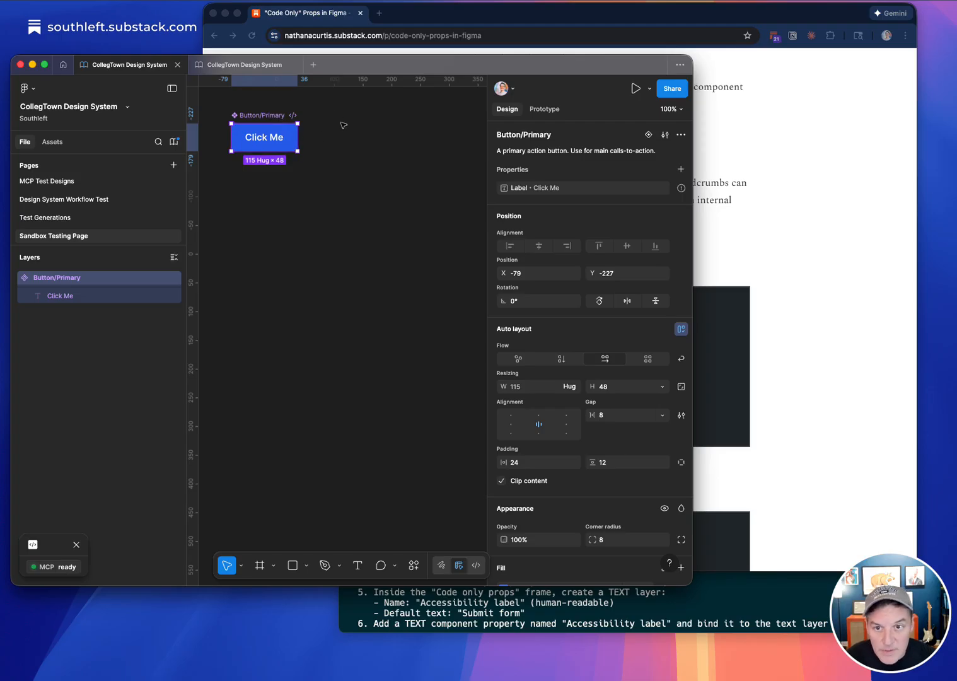
{"action": "mouse_move", "coordinate": [526, 183]}
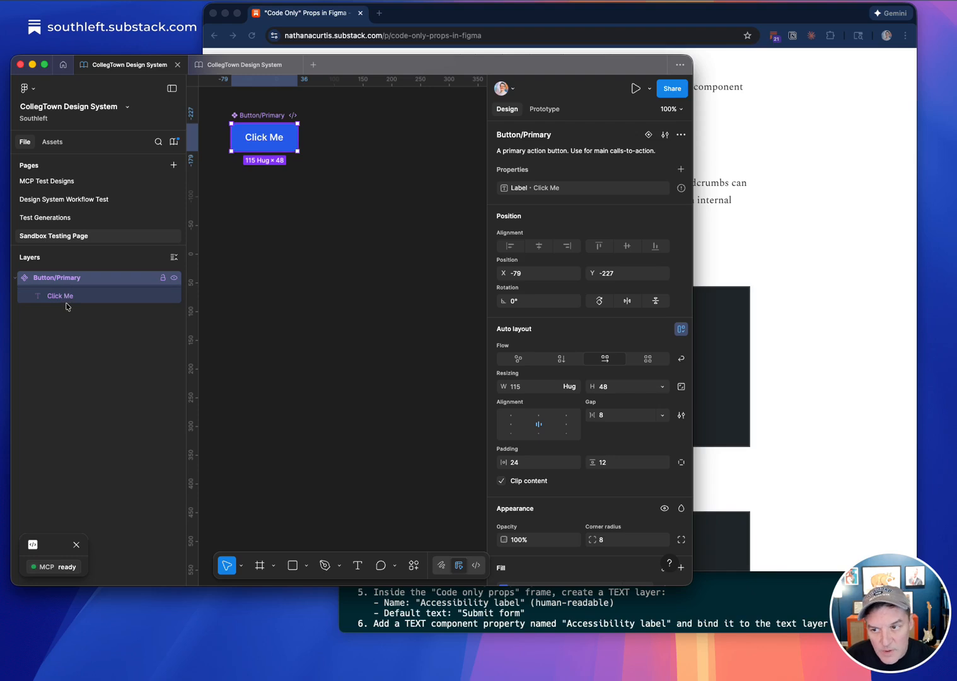
Step: Switch to the terminal, review the Code-Only Props demo prompt, and tell Claude to "run the demo now"
{"action": "left_click", "coordinate": [743, 608]}
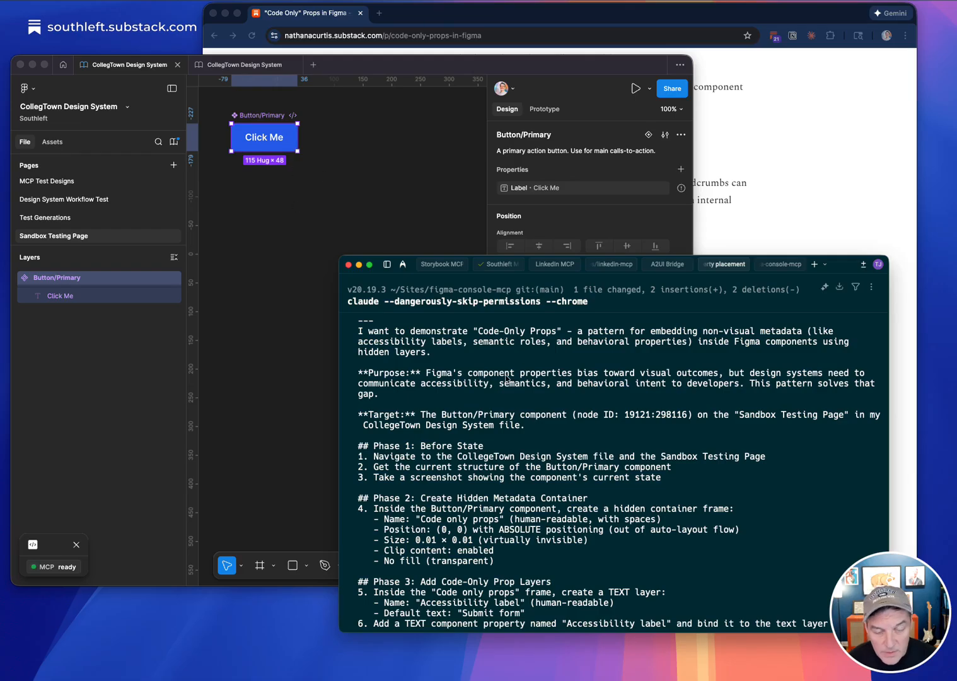
{"action": "scroll", "coordinate": [469, 420], "scroll_direction": "down", "scroll_amount": 5}
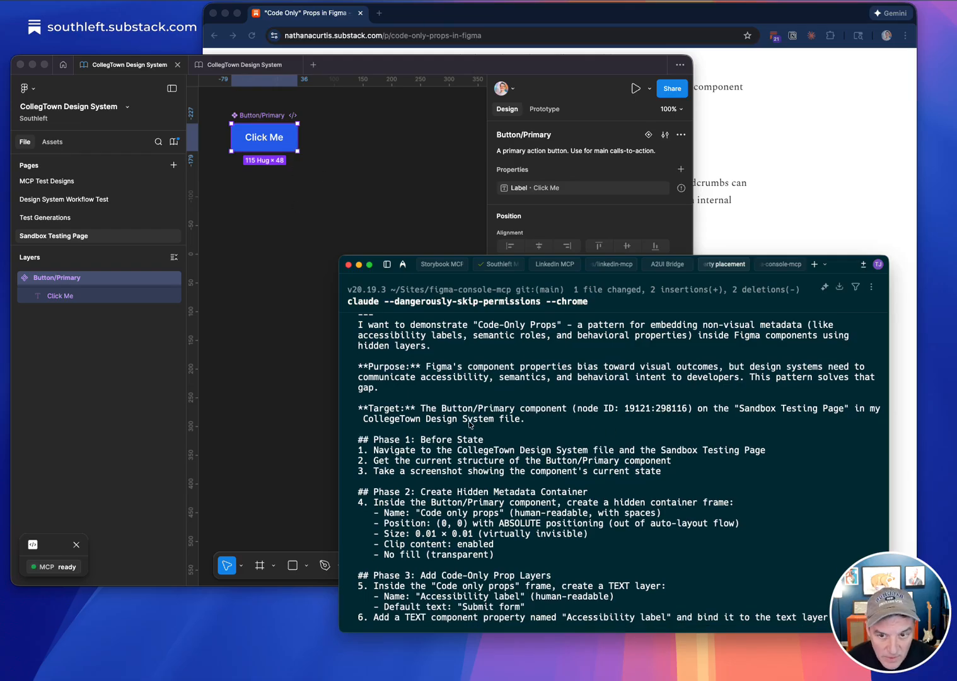
{"action": "scroll", "coordinate": [607, 435], "scroll_direction": "down", "scroll_amount": 2}
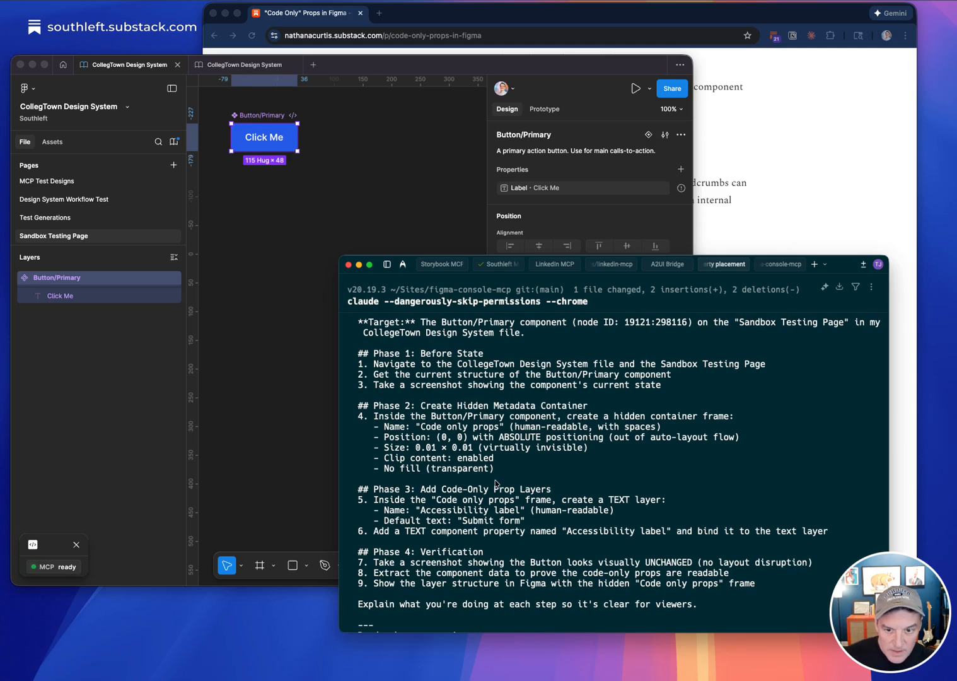
{"action": "scroll", "coordinate": [474, 527], "scroll_direction": "down", "scroll_amount": 8}
{"action": "key", "text": "Tab"}
{"action": "key", "text": "Return"}
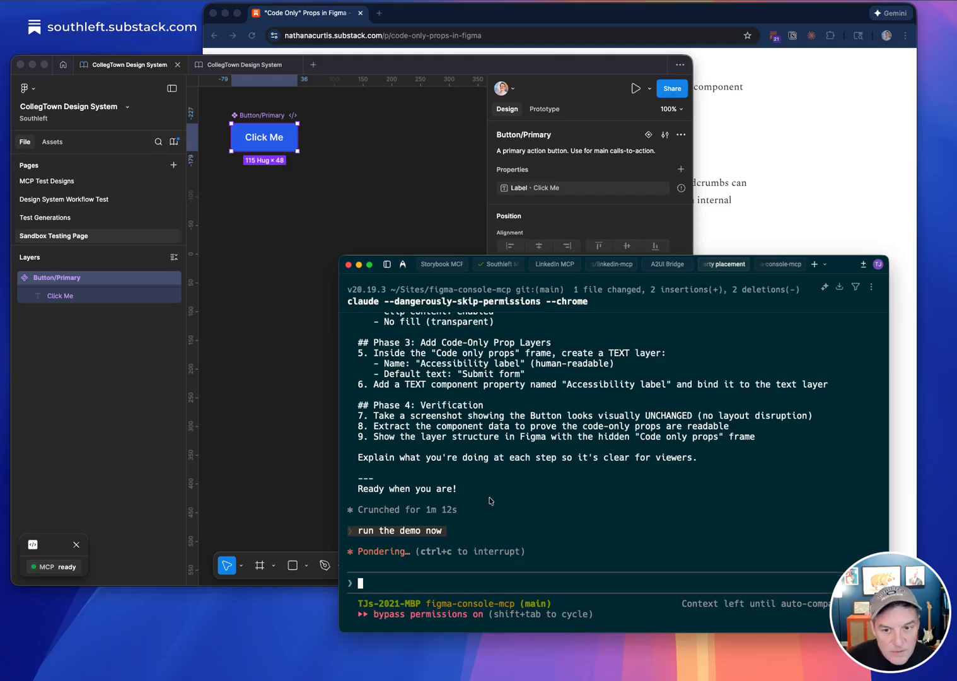
Step: Reread the demo prompt's purpose, target component and phases in the terminal while Claude works
{"action": "scroll", "coordinate": [493, 500], "scroll_direction": "down", "scroll_amount": 4}
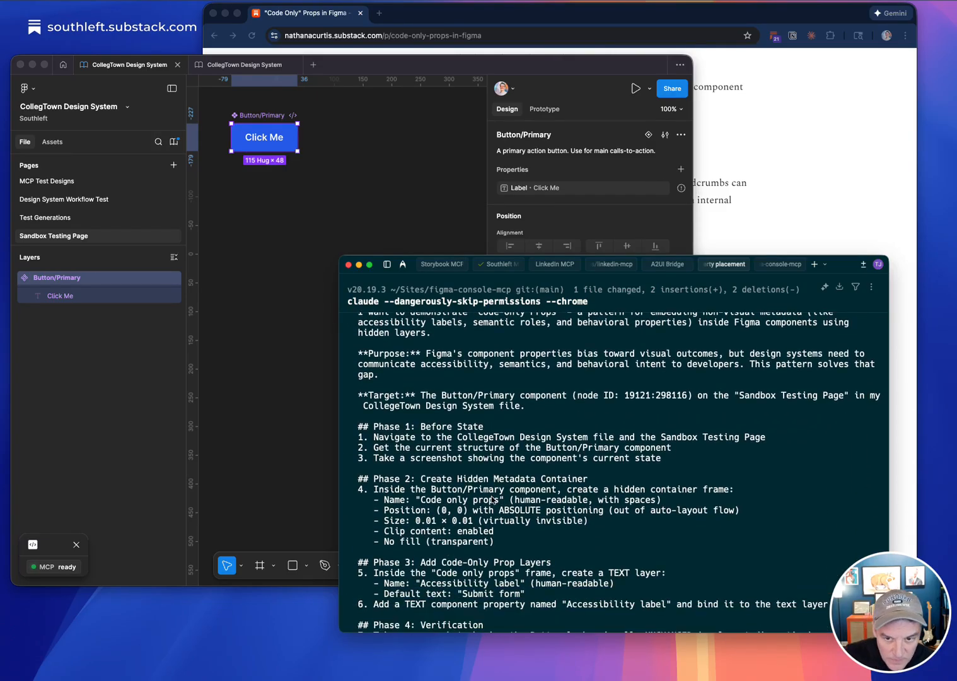
{"action": "scroll", "coordinate": [492, 500], "scroll_direction": "up", "scroll_amount": 1}
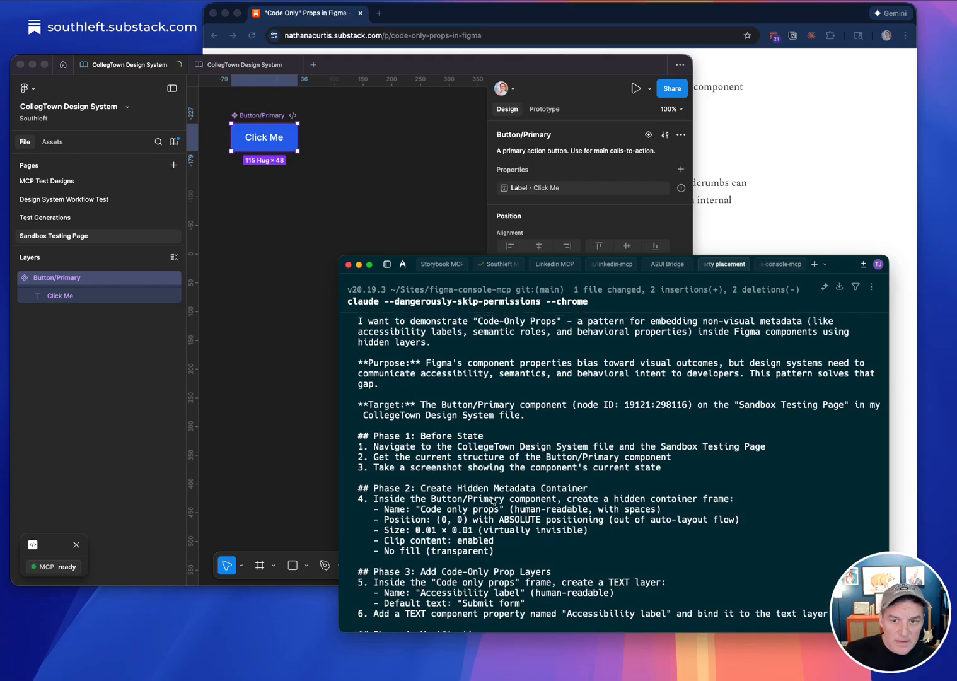
{"action": "scroll", "coordinate": [493, 500], "scroll_direction": "up", "scroll_amount": 1}
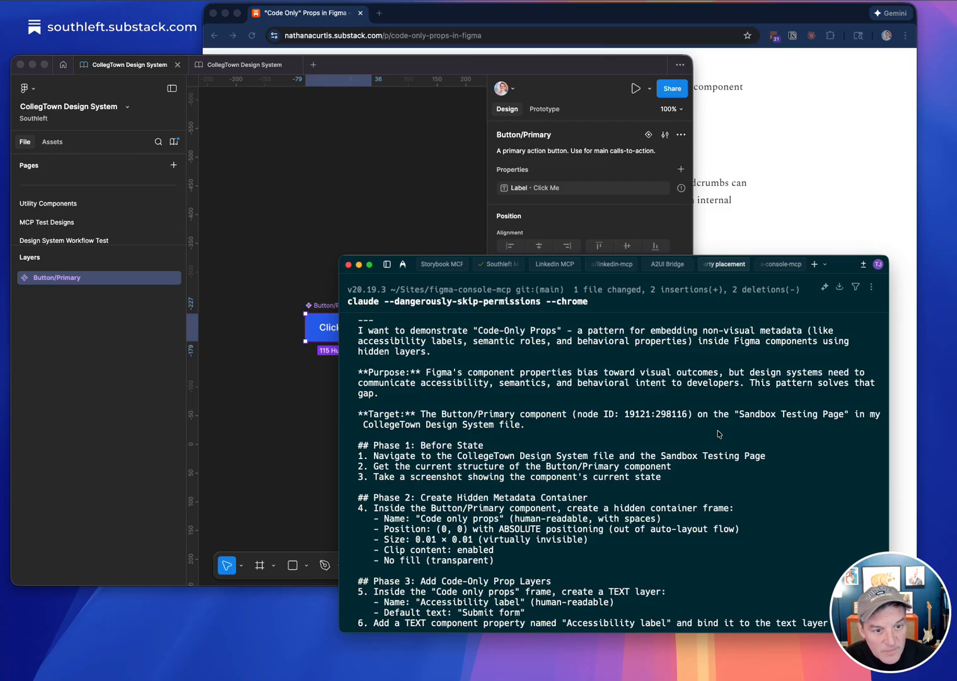
{"action": "scroll", "coordinate": [493, 477], "scroll_direction": "down", "scroll_amount": 3}
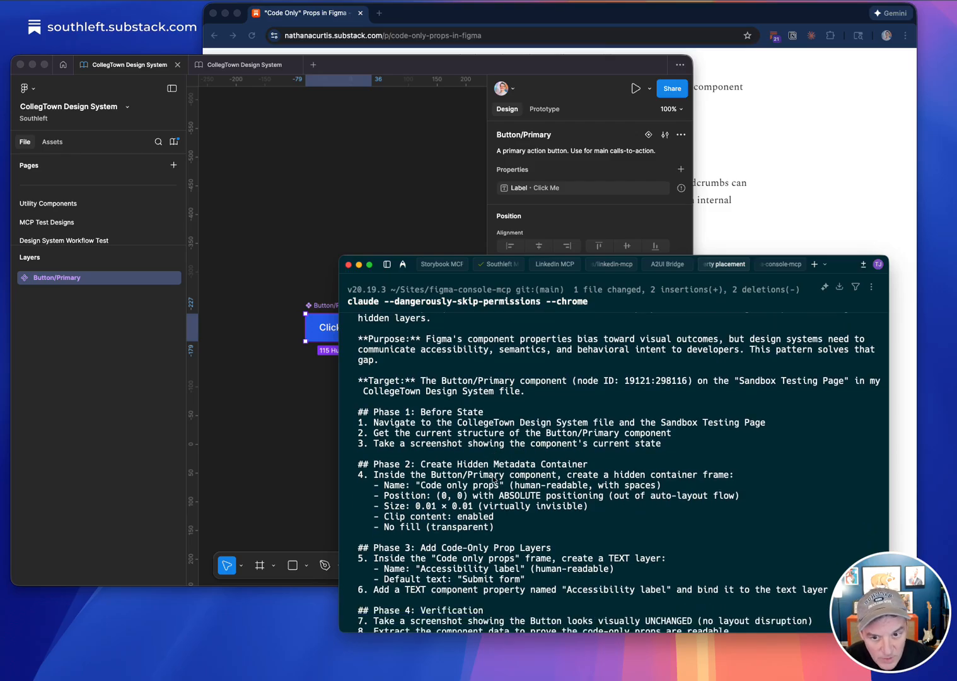
{"action": "scroll", "coordinate": [293, 386], "scroll_direction": "down", "scroll_amount": 5}
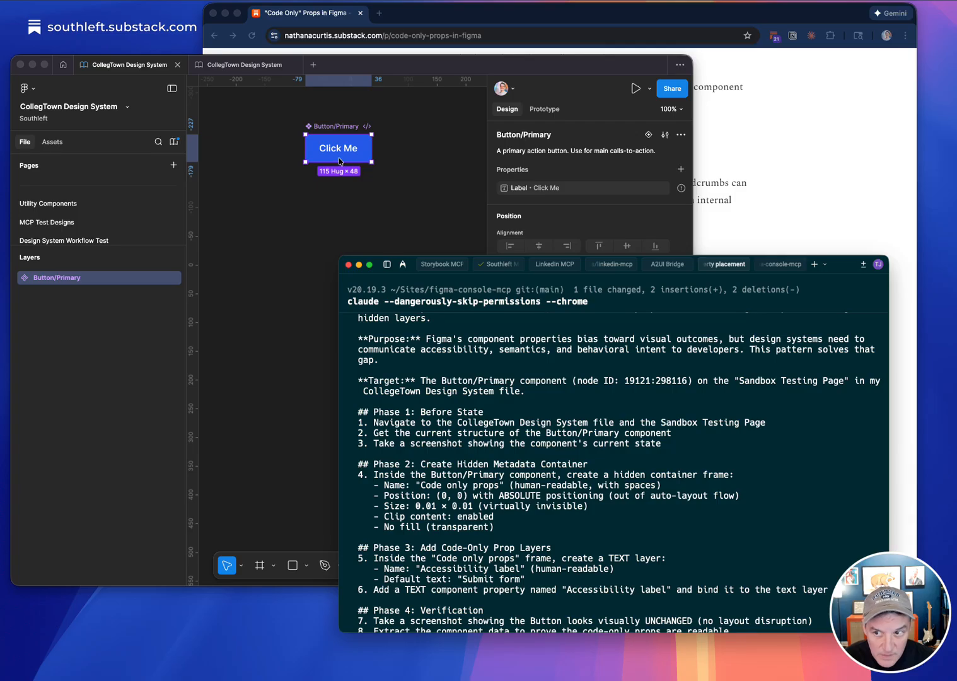
Step: Expand the Button/Primary component's layers in Figma, and return to the terminal to review the hidden metadata container phase
{"action": "left_click", "coordinate": [36, 282]}
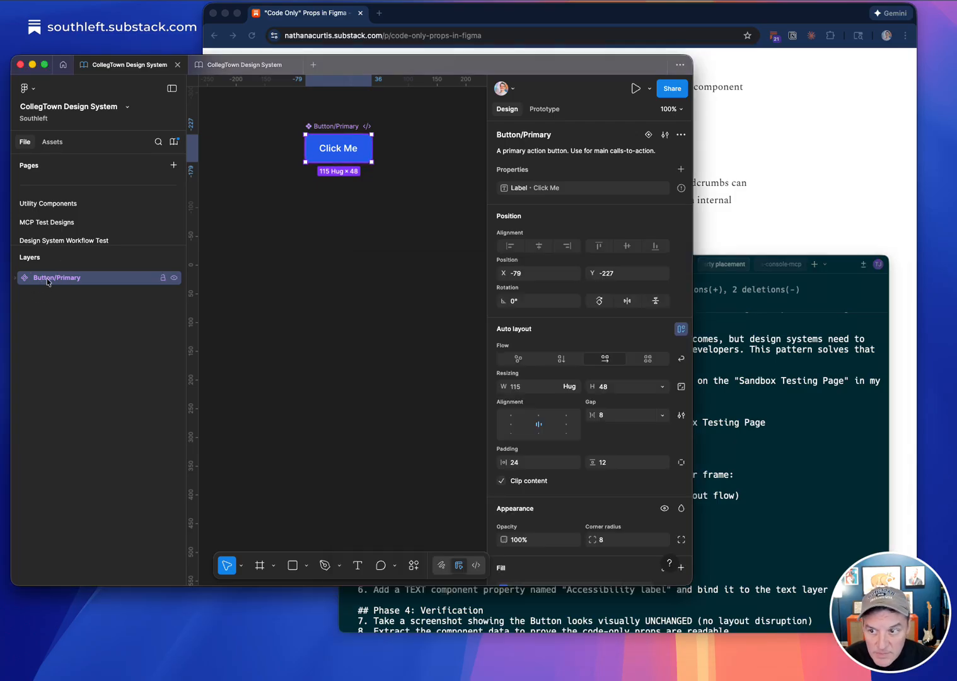
{"action": "left_click", "coordinate": [19, 278]}
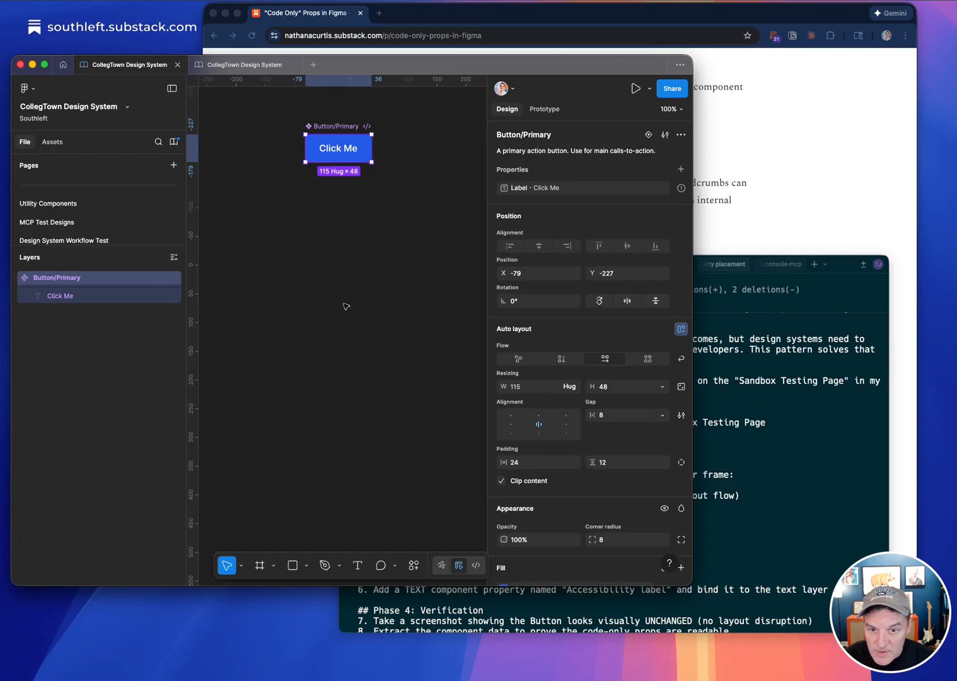
{"action": "left_click", "coordinate": [798, 413]}
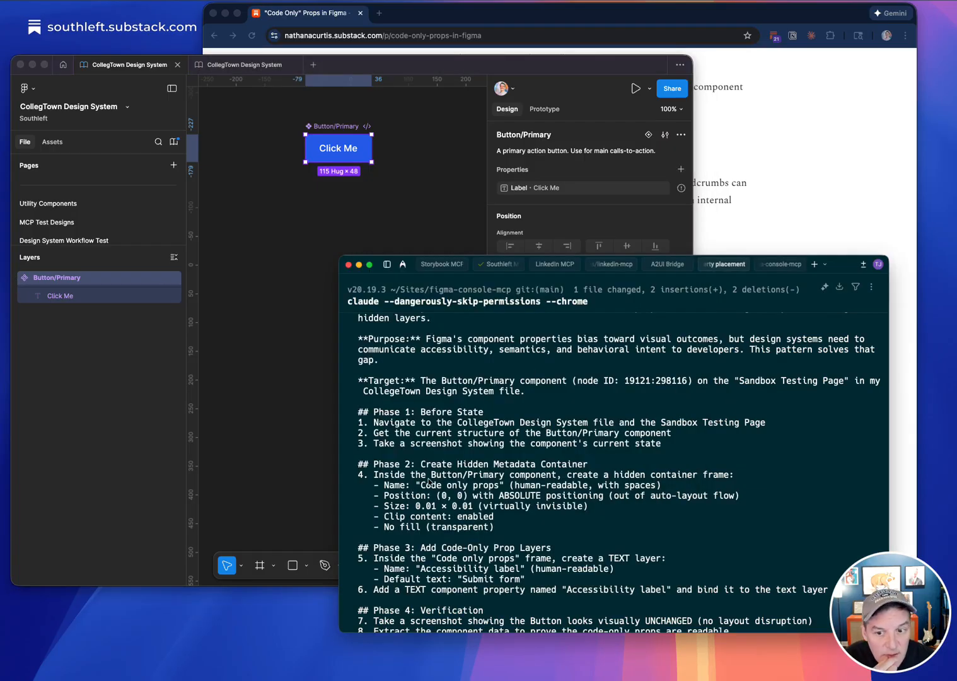
{"action": "scroll", "coordinate": [430, 482], "scroll_direction": "down", "scroll_amount": 2}
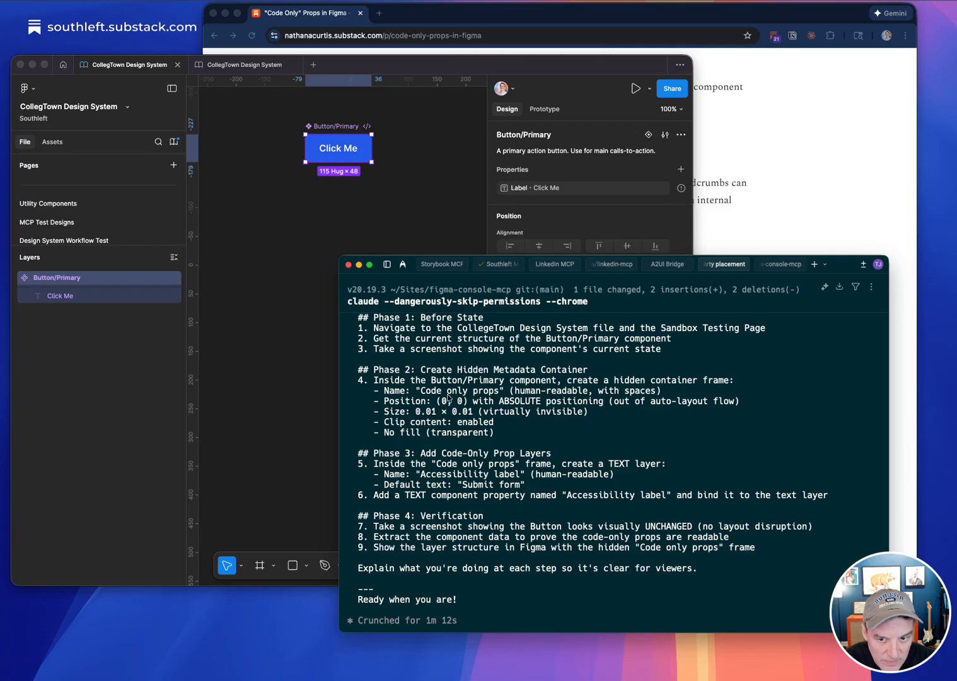
{"action": "type", "text": "run the demo now"}
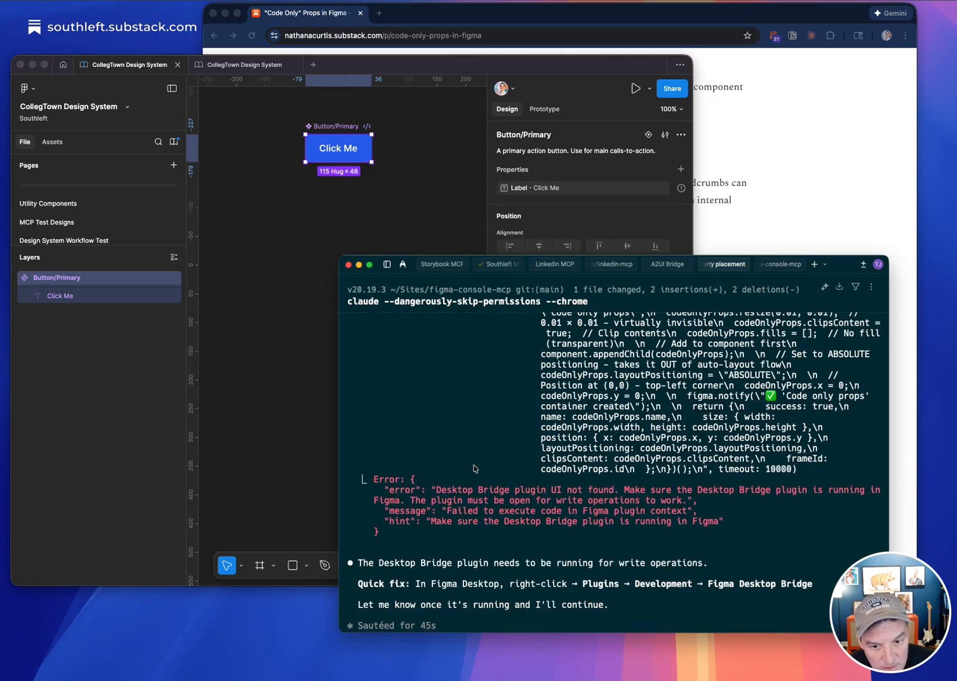
Step: Run the Figma Desktop Bridge plugin in Figma and tell Claude in the terminal "plugin is running, continue the demo"
{"action": "left_click", "coordinate": [214, 186]}
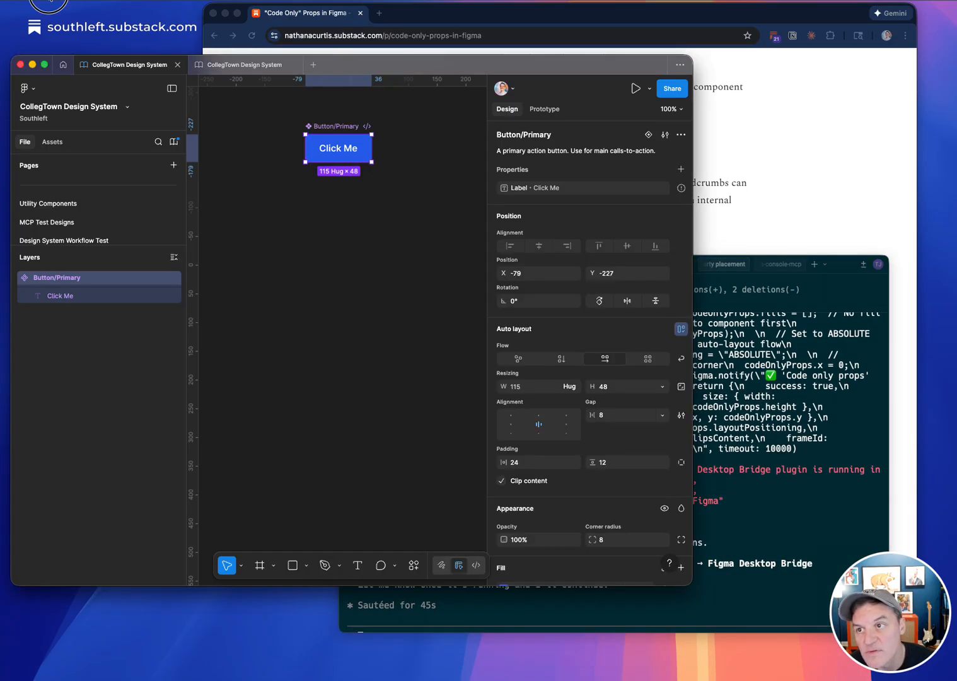
{"action": "left_click", "coordinate": [49, 1]}
{"action": "mouse_move", "coordinate": [54, 101]}
{"action": "left_click", "coordinate": [440, 140]}
{"action": "left_click", "coordinate": [547, 502]}
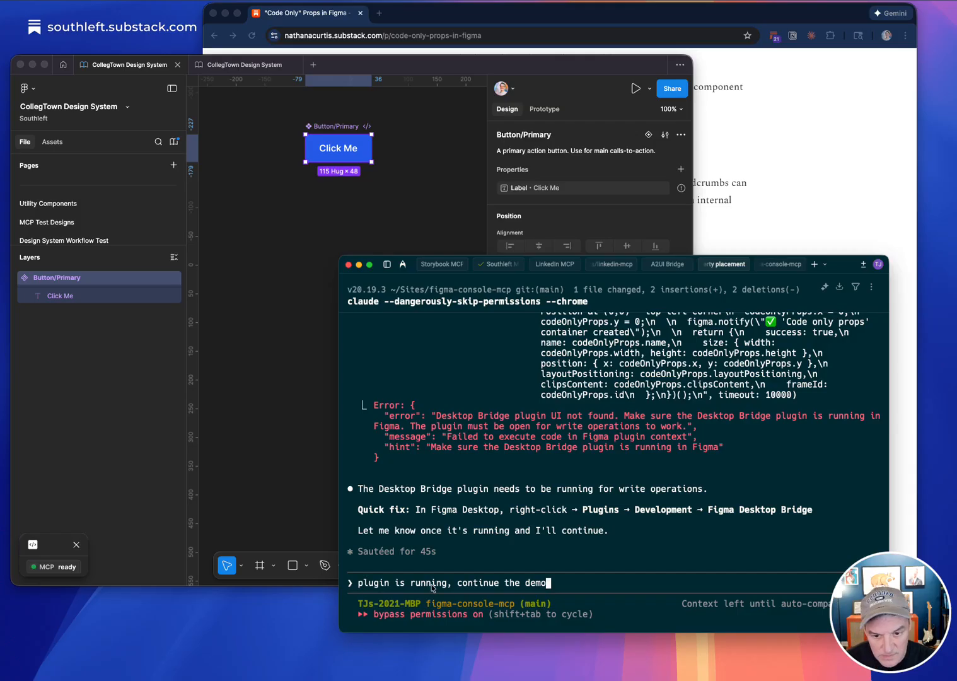
{"action": "key", "text": "Return"}
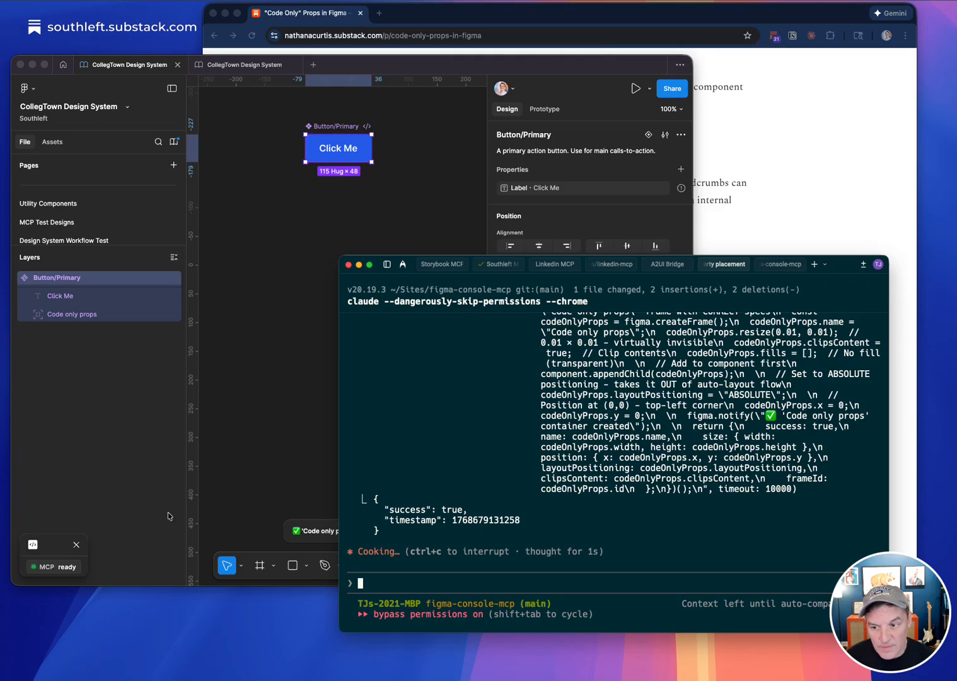
Step: Shift the MCP plugin window slightly in Figma and return to the terminal
{"action": "left_click", "coordinate": [54, 540]}
{"action": "mouse_move", "coordinate": [51, 547]}
{"action": "left_mouse_down"}
{"action": "mouse_move", "coordinate": [86, 513]}
{"action": "mouse_move", "coordinate": [58, 532]}
{"action": "mouse_move", "coordinate": [68, 519]}
{"action": "mouse_move", "coordinate": [57, 543]}
{"action": "left_mouse_up"}
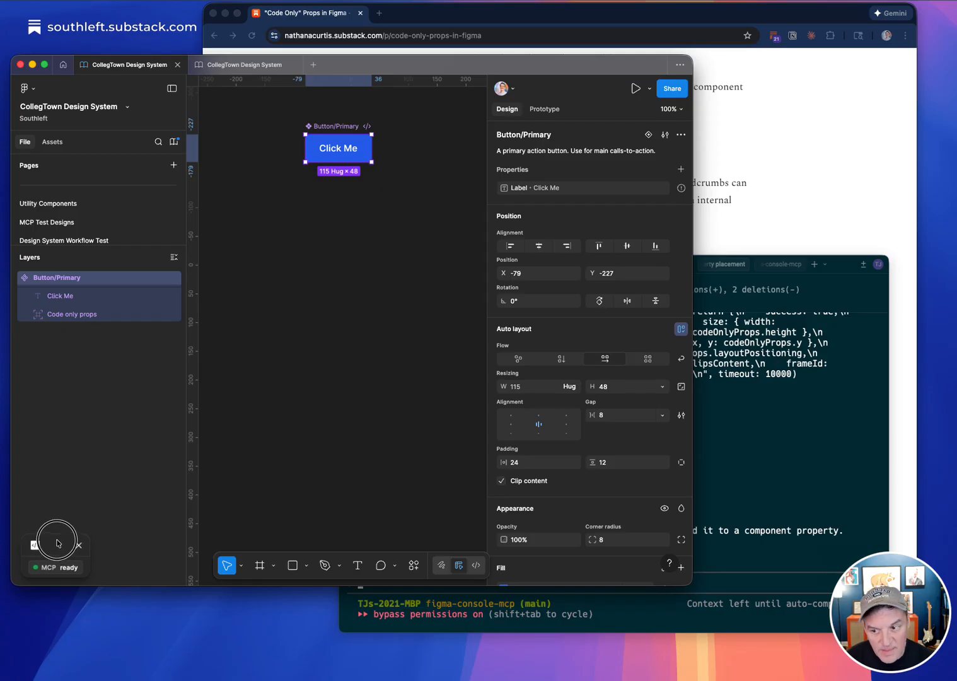
{"action": "left_click", "coordinate": [728, 474]}
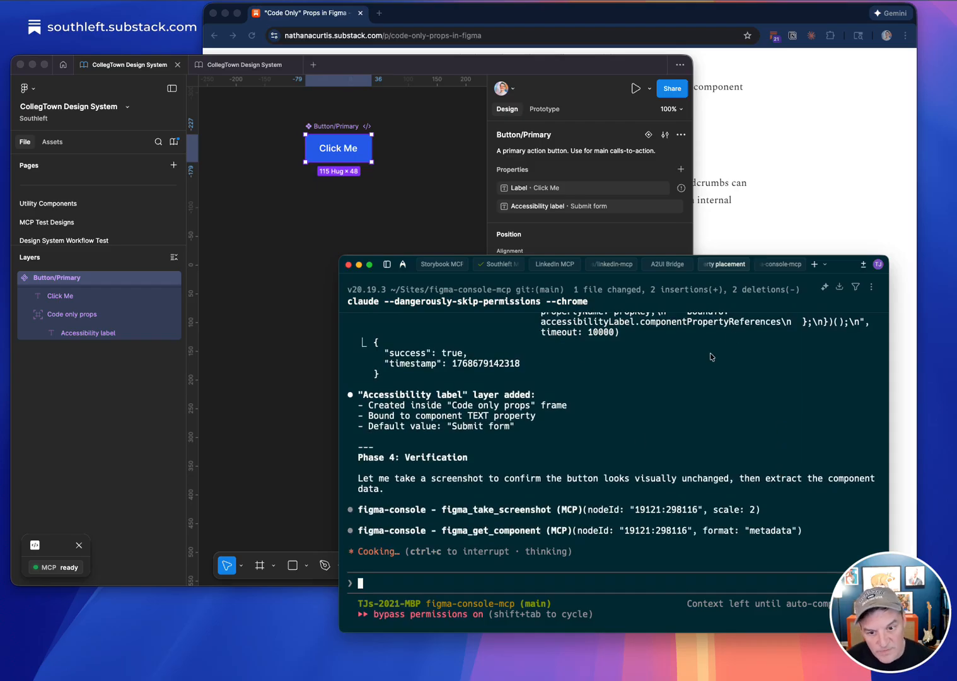
Step: Examine the executed code for the Accessibility label layer and the Phase 4 verification output in the terminal
{"action": "scroll", "coordinate": [711, 356], "scroll_direction": "up", "scroll_amount": 10}
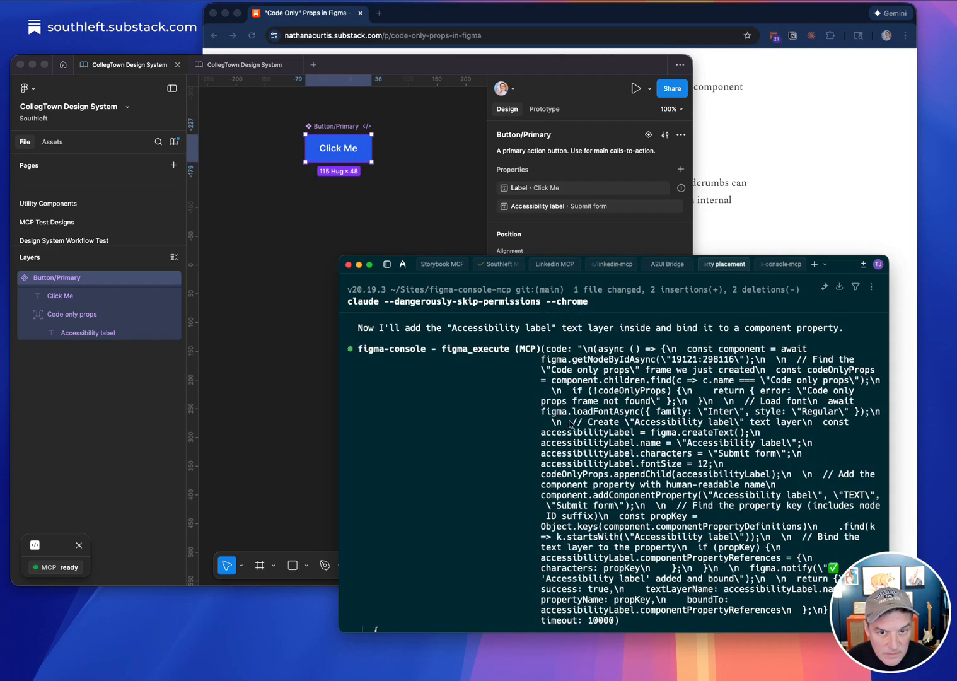
{"action": "scroll", "coordinate": [569, 423], "scroll_direction": "up", "scroll_amount": 2}
{"action": "scroll", "coordinate": [498, 375], "scroll_direction": "down", "scroll_amount": 10}
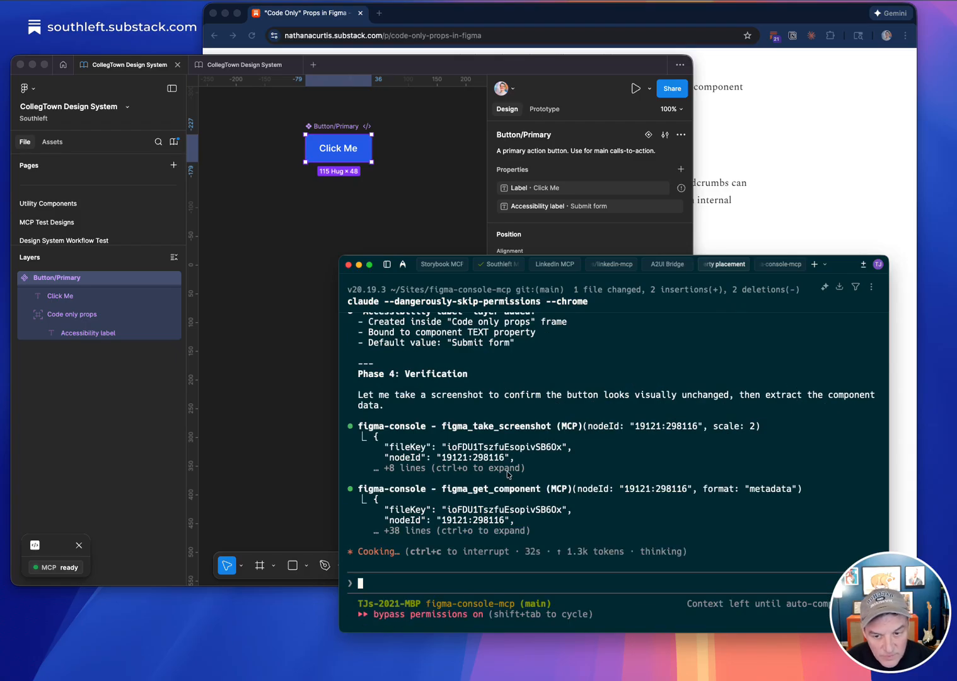
{"action": "scroll", "coordinate": [507, 471], "scroll_direction": "up", "scroll_amount": 5}
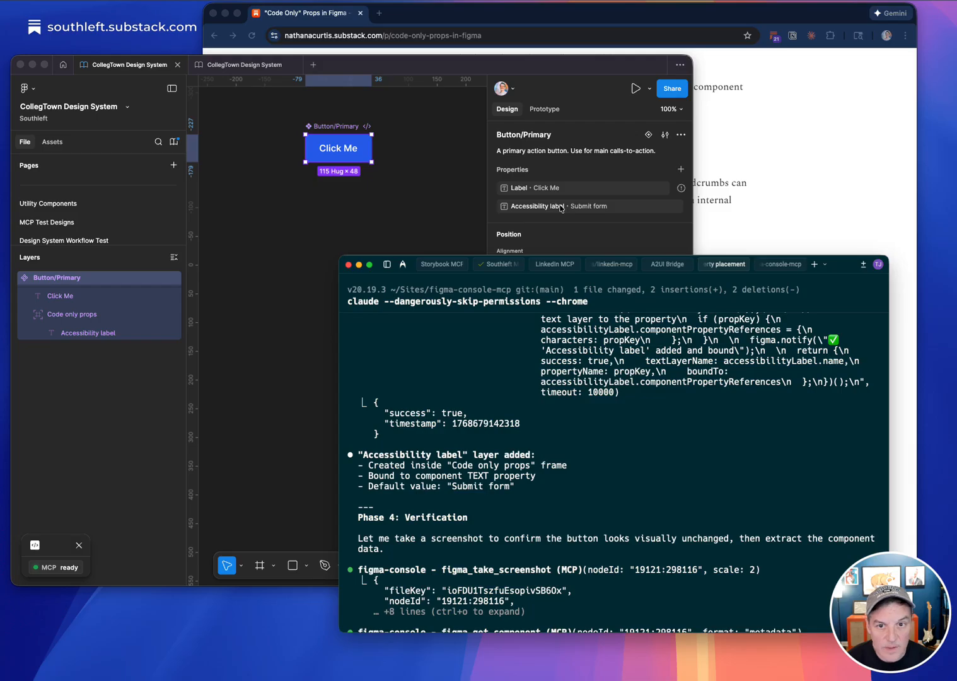
{"action": "left_click", "coordinate": [446, 584]}
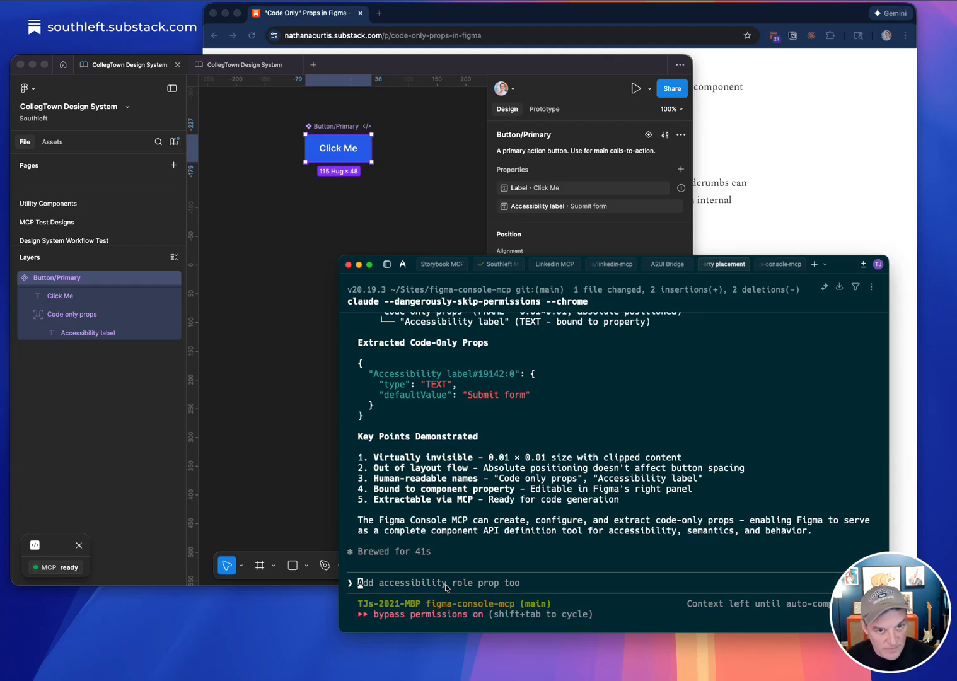
Step: Skim the article in the browser down to its Tradeoffs section and return to the terminal
{"action": "left_click", "coordinate": [827, 175]}
{"action": "scroll", "coordinate": [616, 315], "scroll_direction": "down", "scroll_amount": 1}
{"action": "scroll", "coordinate": [616, 316], "scroll_direction": "down", "scroll_amount": 12}
{"action": "scroll", "coordinate": [616, 321], "scroll_direction": "down", "scroll_amount": 1}
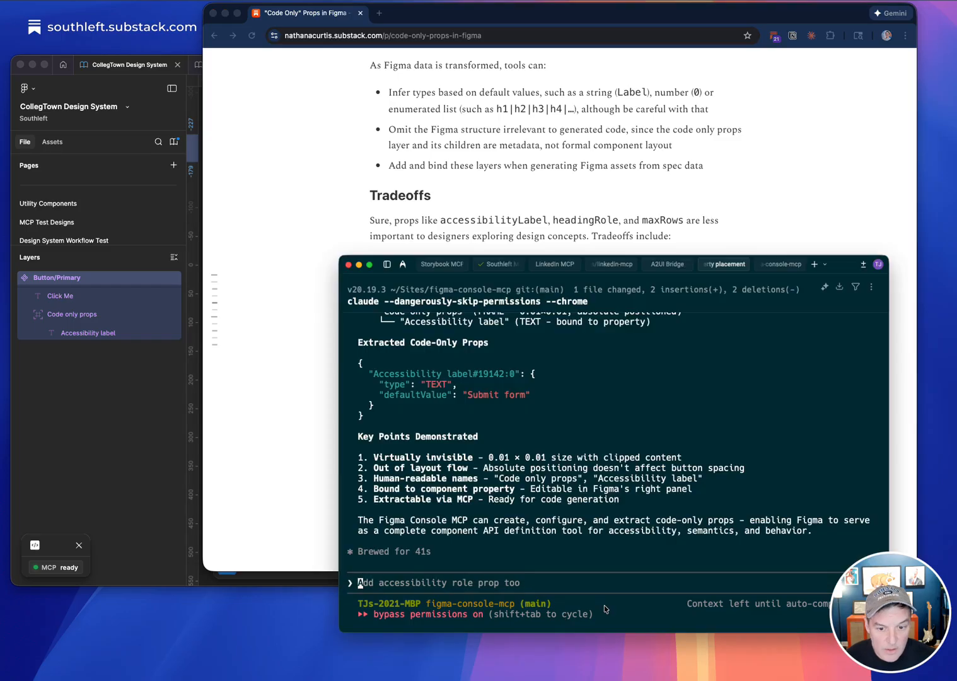
{"action": "left_click", "coordinate": [607, 609]}
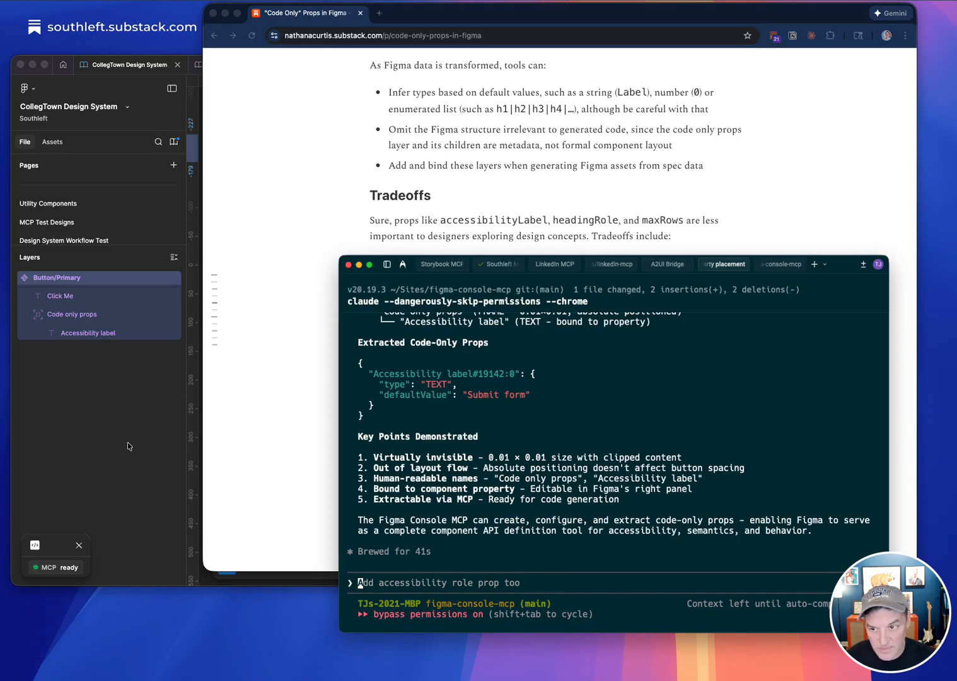